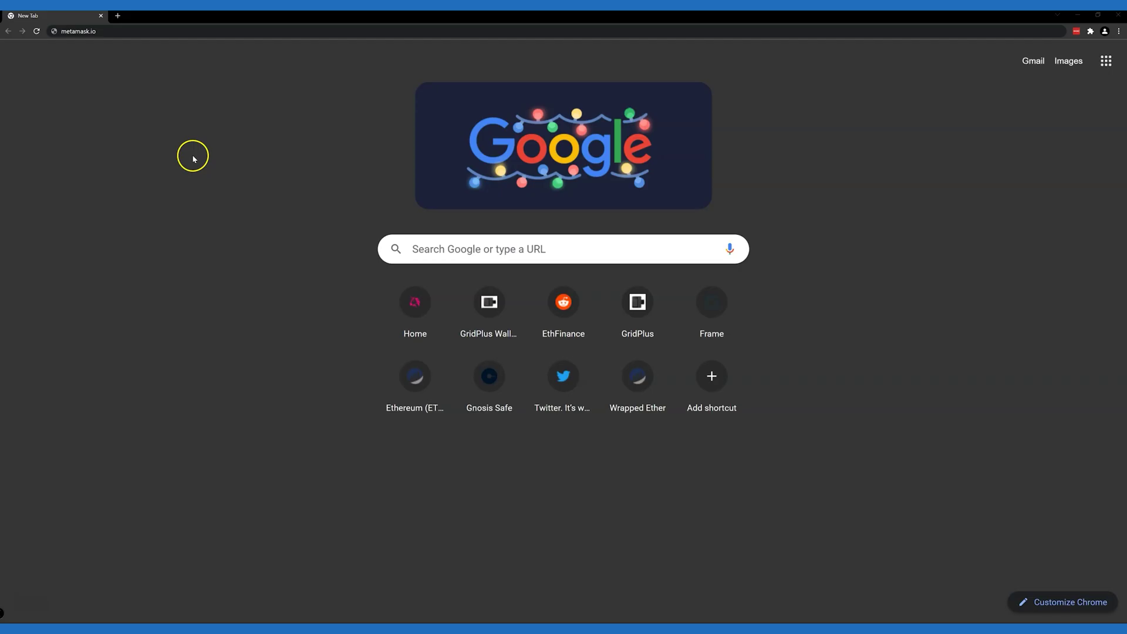
# Step: Download MetaMask from metamask.io and add the extension to Chrome via the Chrome Web Store
pyautogui.click(102, 34)
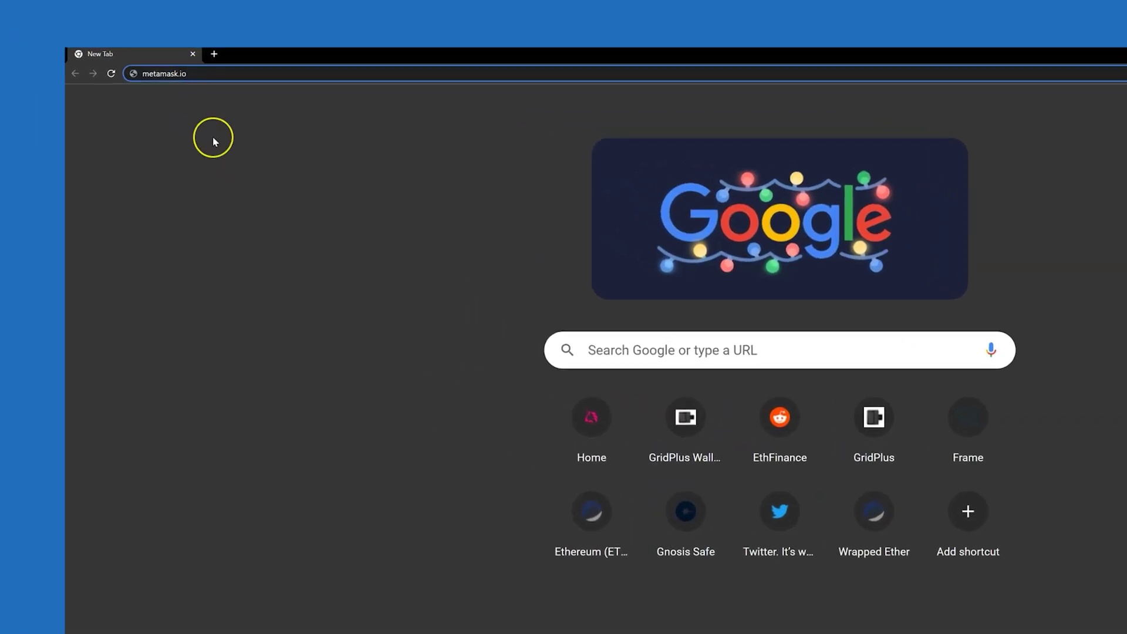
pyautogui.press('Return')
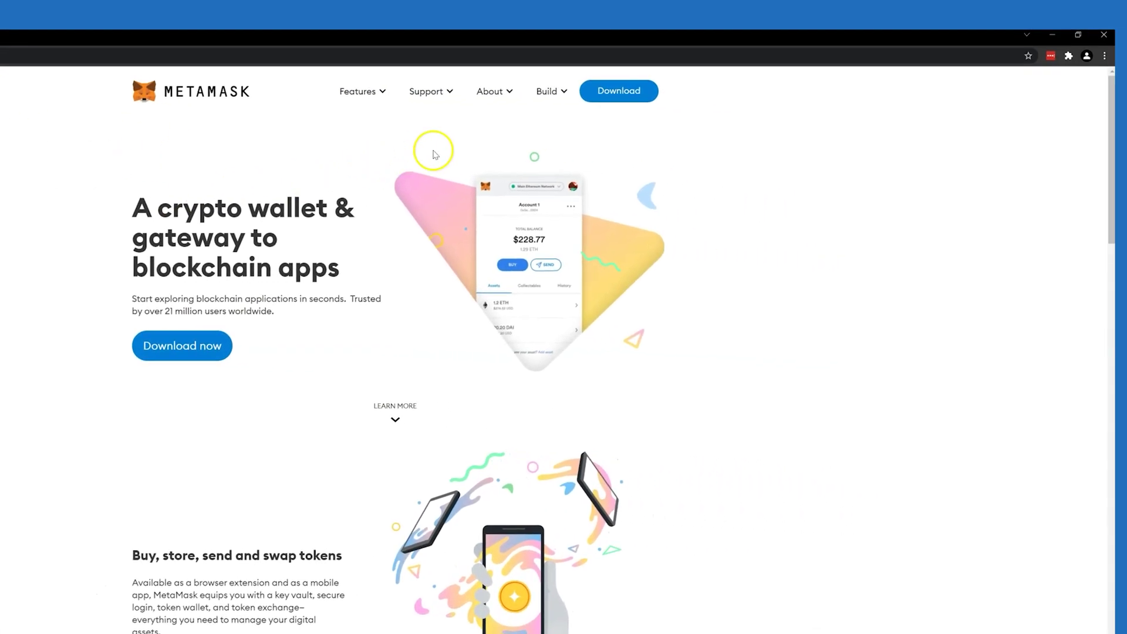
pyautogui.click(617, 92)
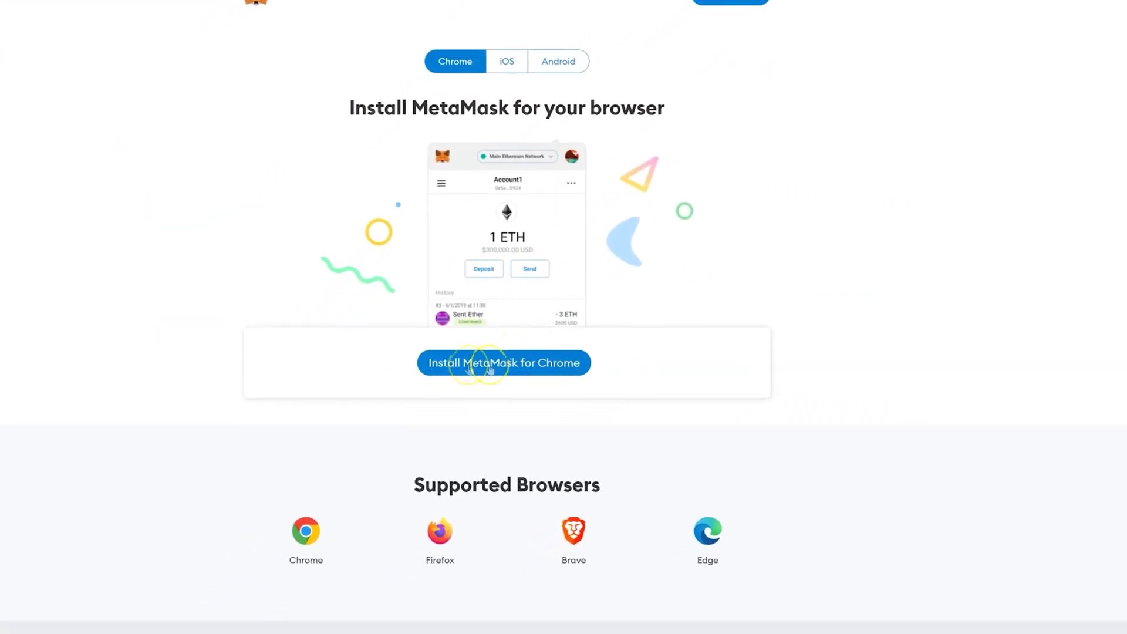
pyautogui.click(489, 368)
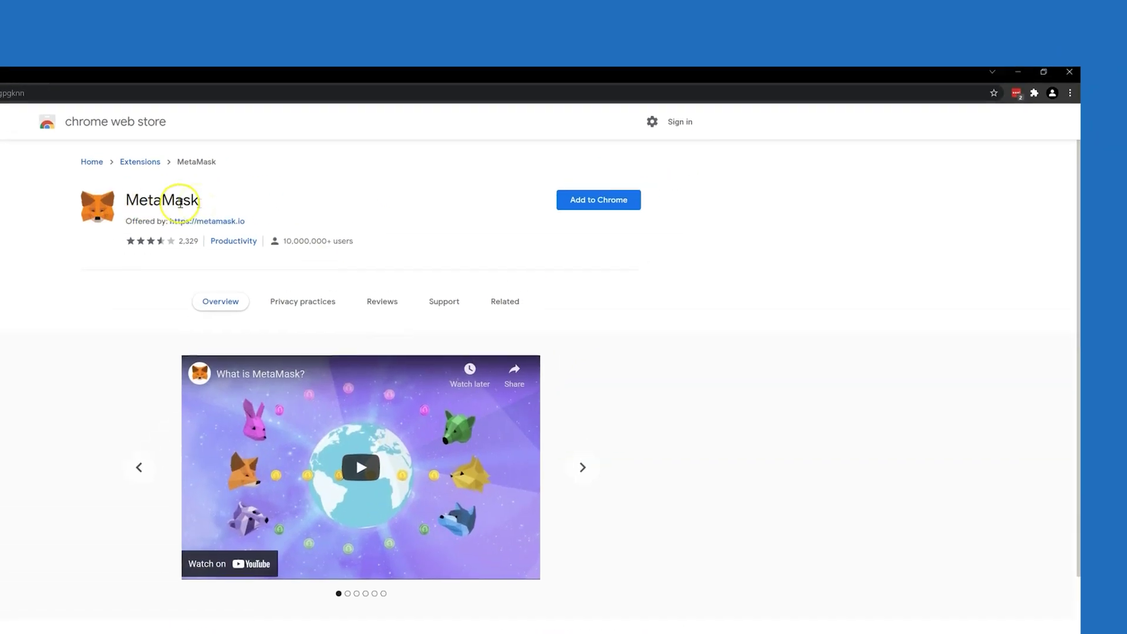
pyautogui.click(598, 199)
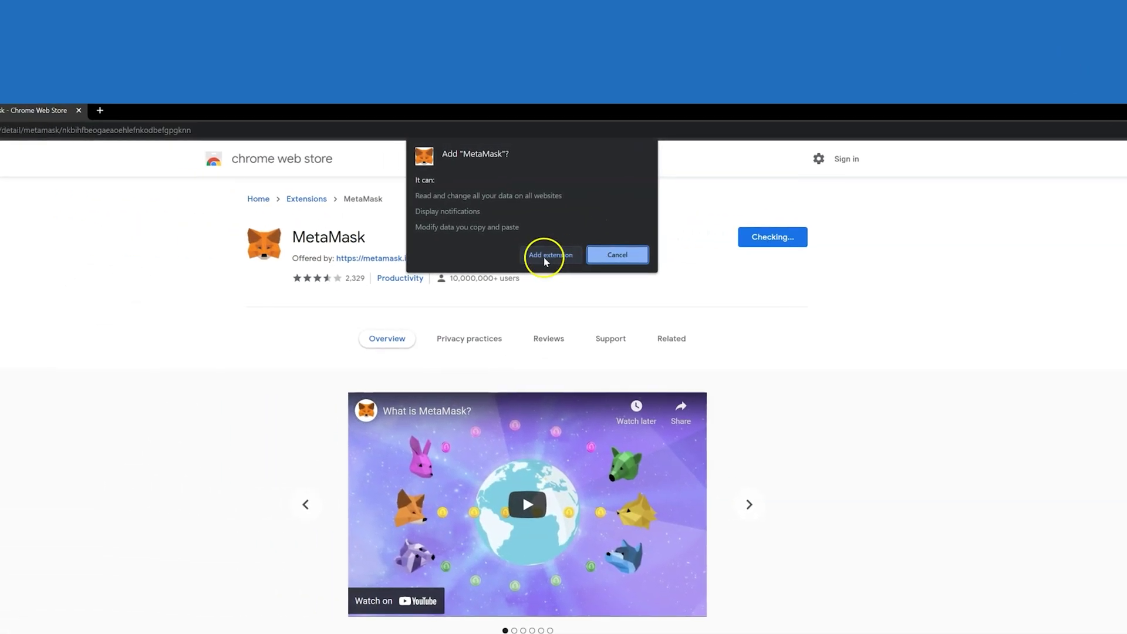
pyautogui.click(545, 256)
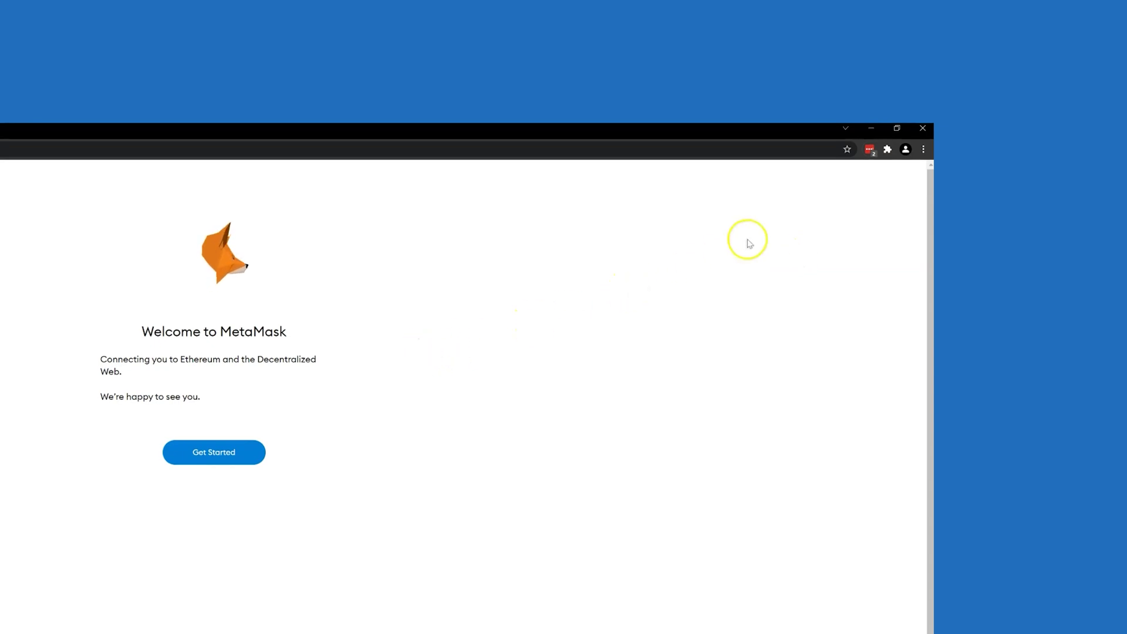
# Step: Launch MetaMask from the extensions list, choose Create a Wallet, and agree to share anonymous usage data
pyautogui.click(888, 150)
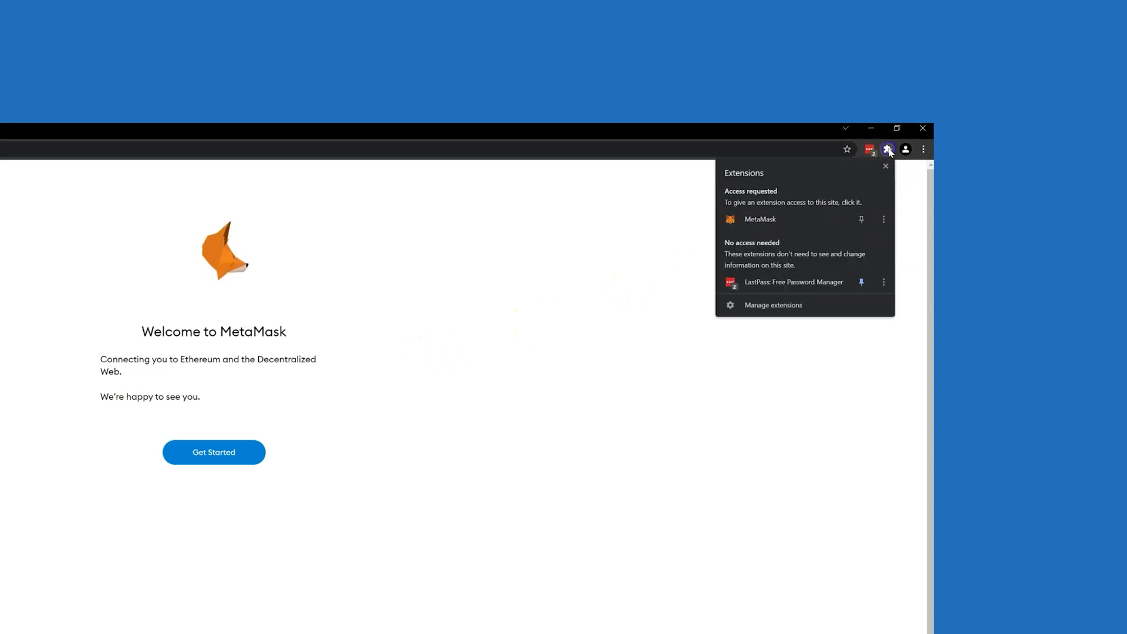
pyautogui.click(767, 228)
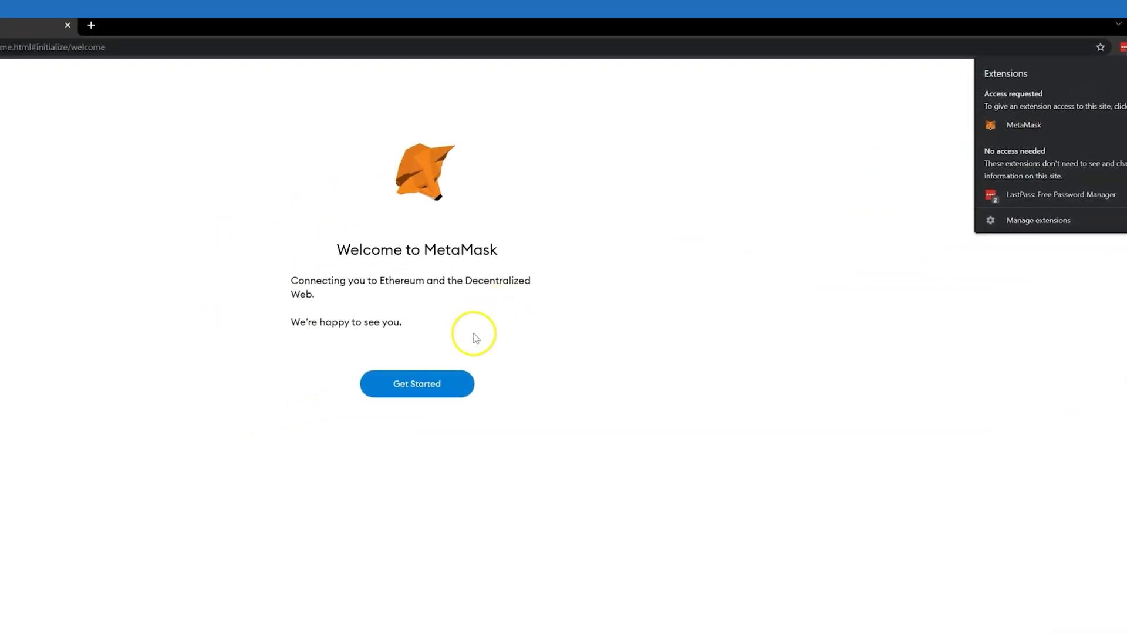
pyautogui.click(498, 359)
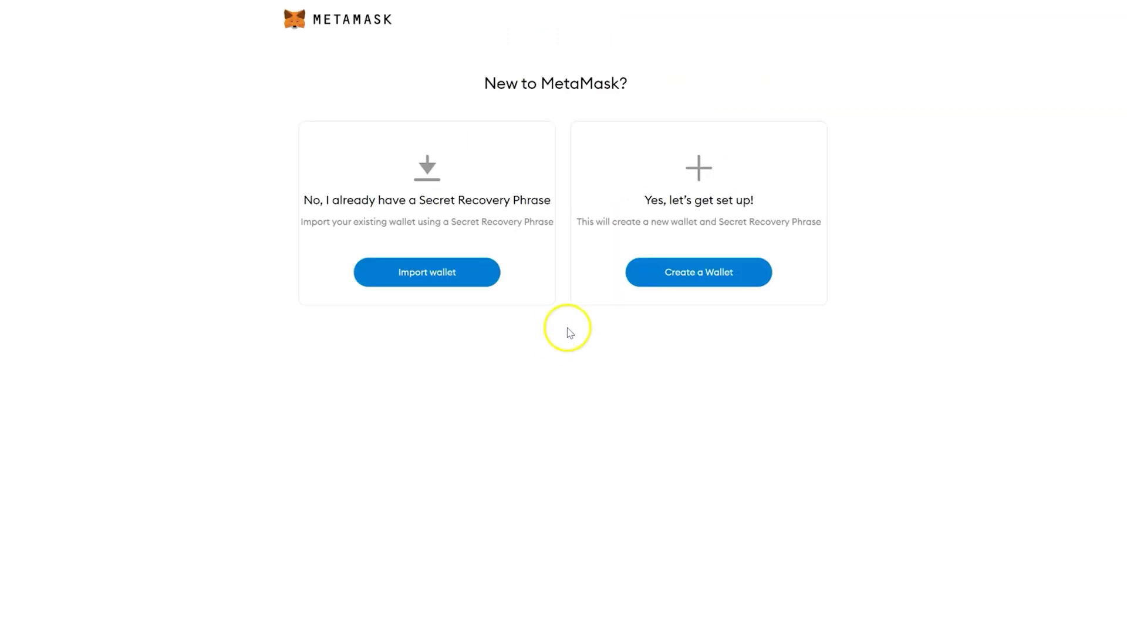
pyautogui.click(685, 279)
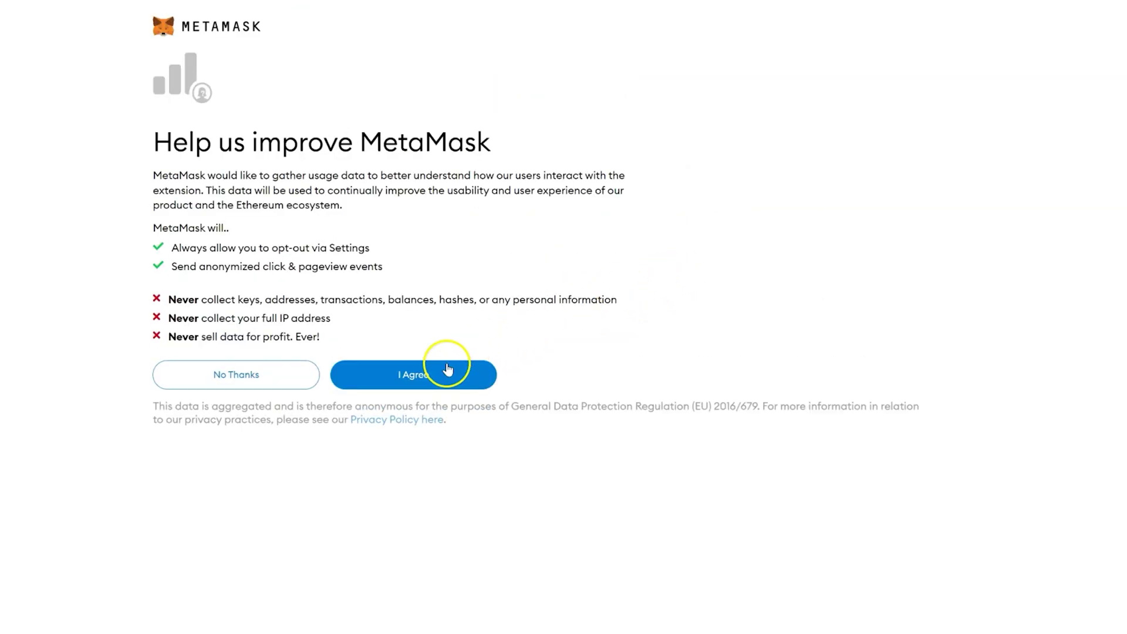
pyautogui.click(418, 382)
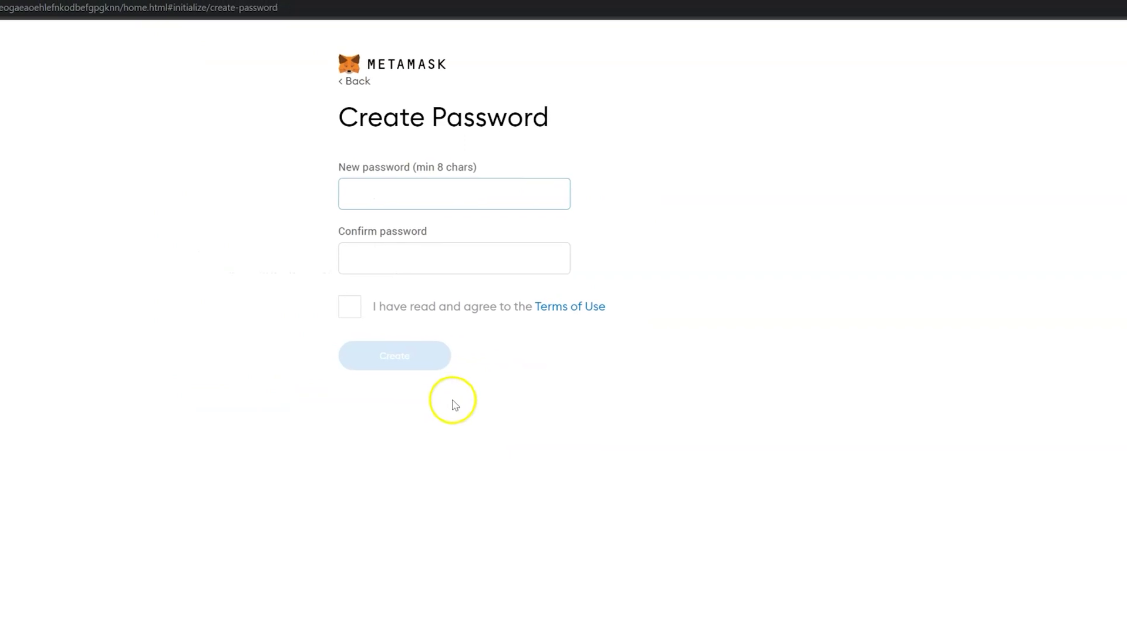
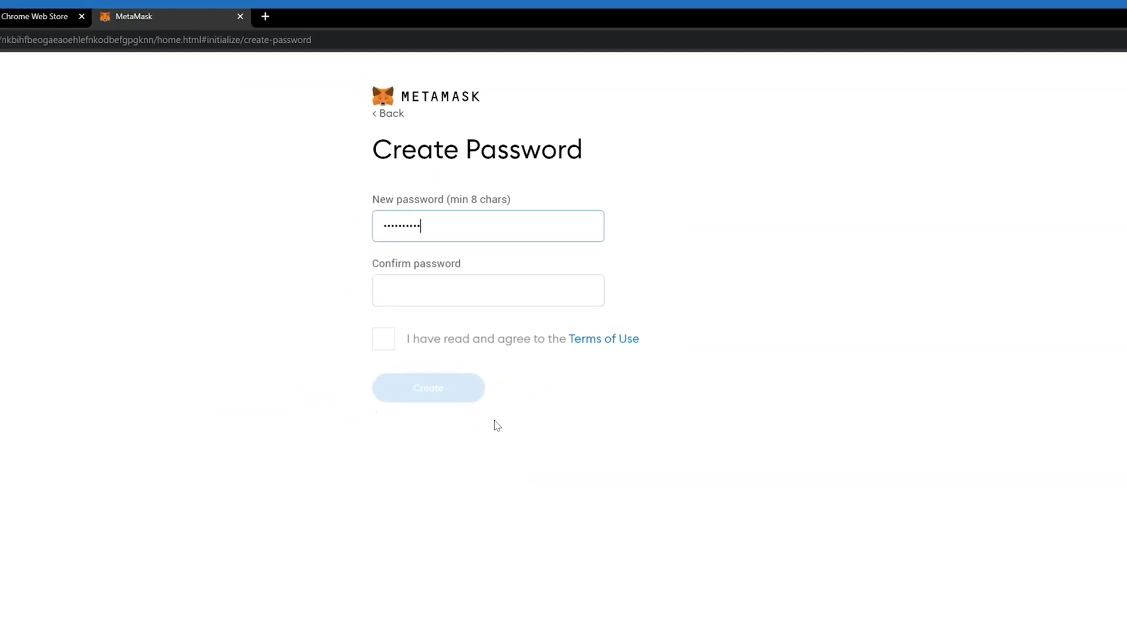
# Step: Enter the new wallet password and its confirmation, accept the Terms of Use, and create the wallet
pyautogui.press('Tab')
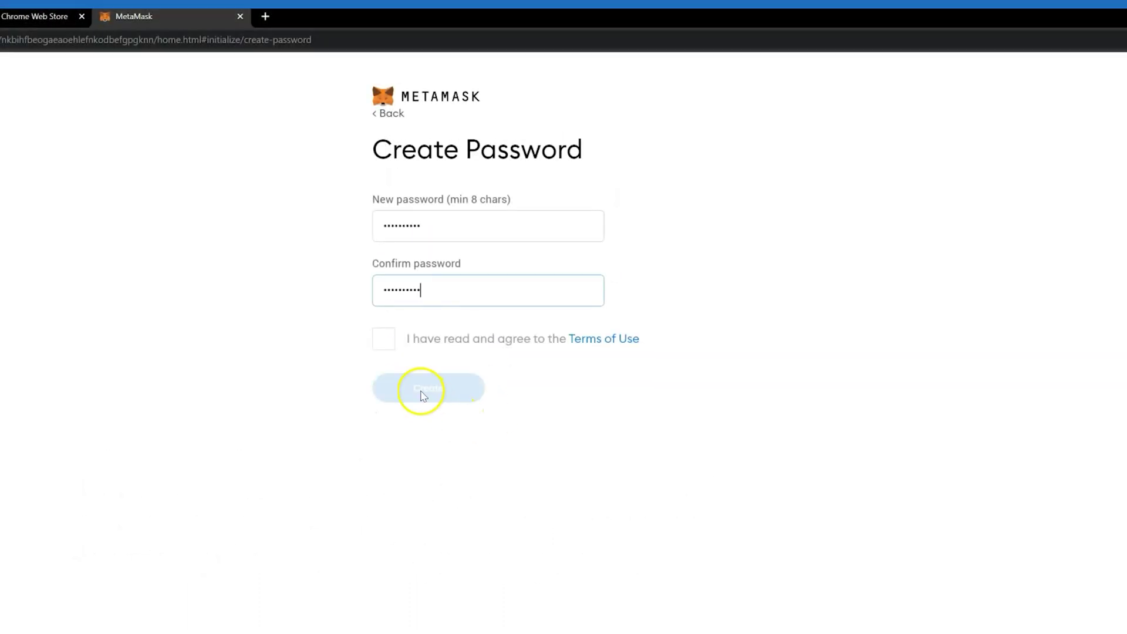
pyautogui.click(384, 338)
pyautogui.click(409, 389)
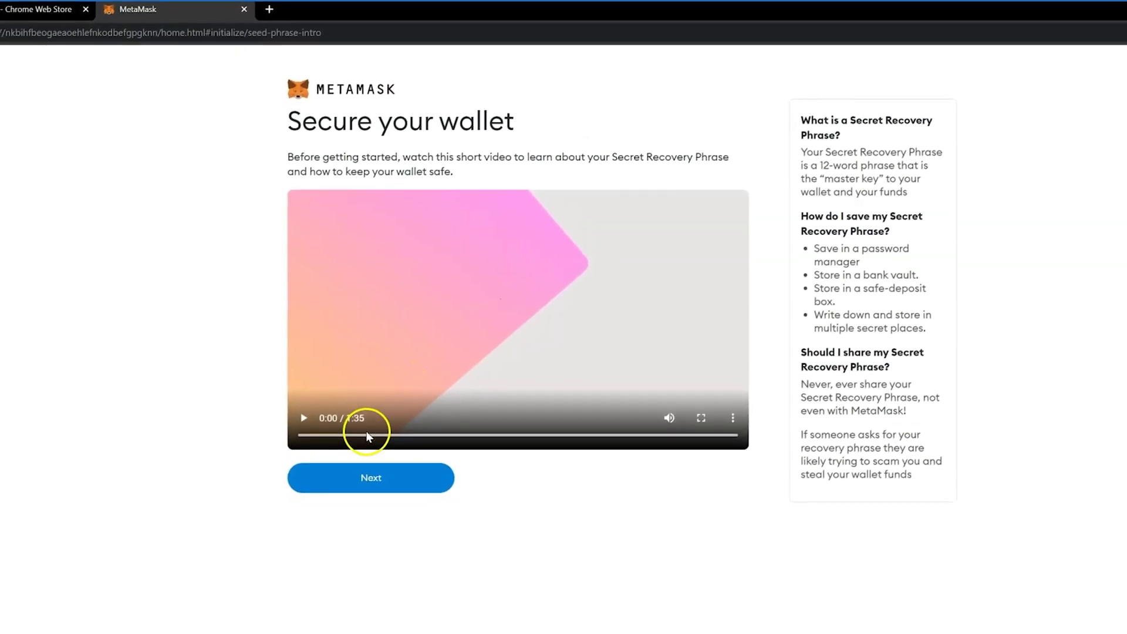
# Step: Reveal the 12-word Secret Recovery Phrase, select and copy it, then continue to its confirmation
pyautogui.click(386, 479)
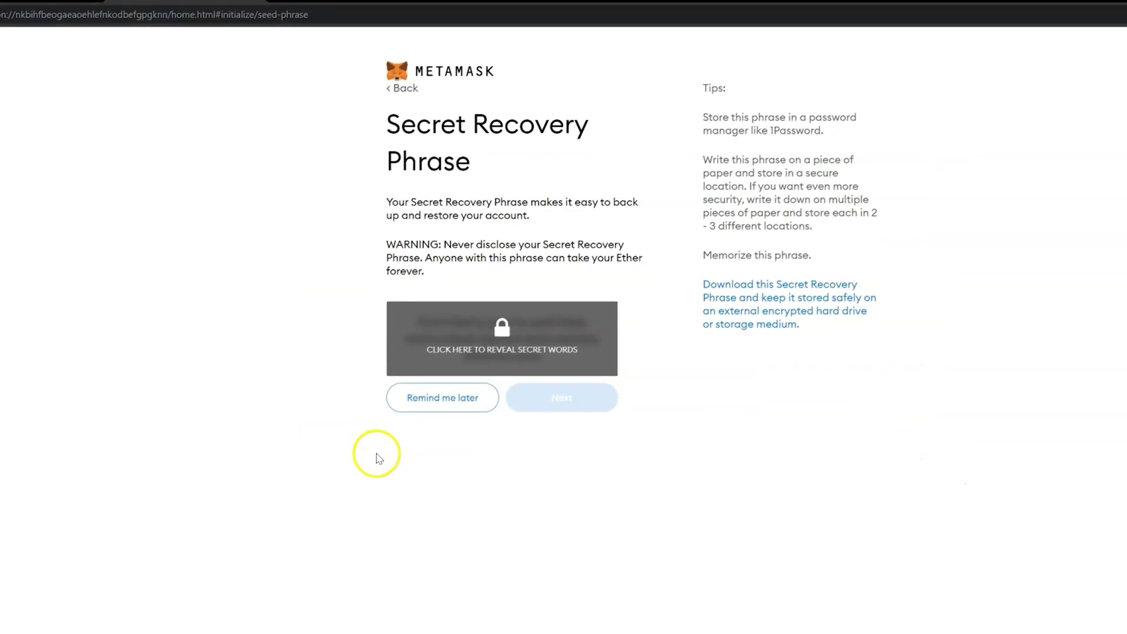
pyautogui.click(502, 334)
pyautogui.doubleClick(503, 329)
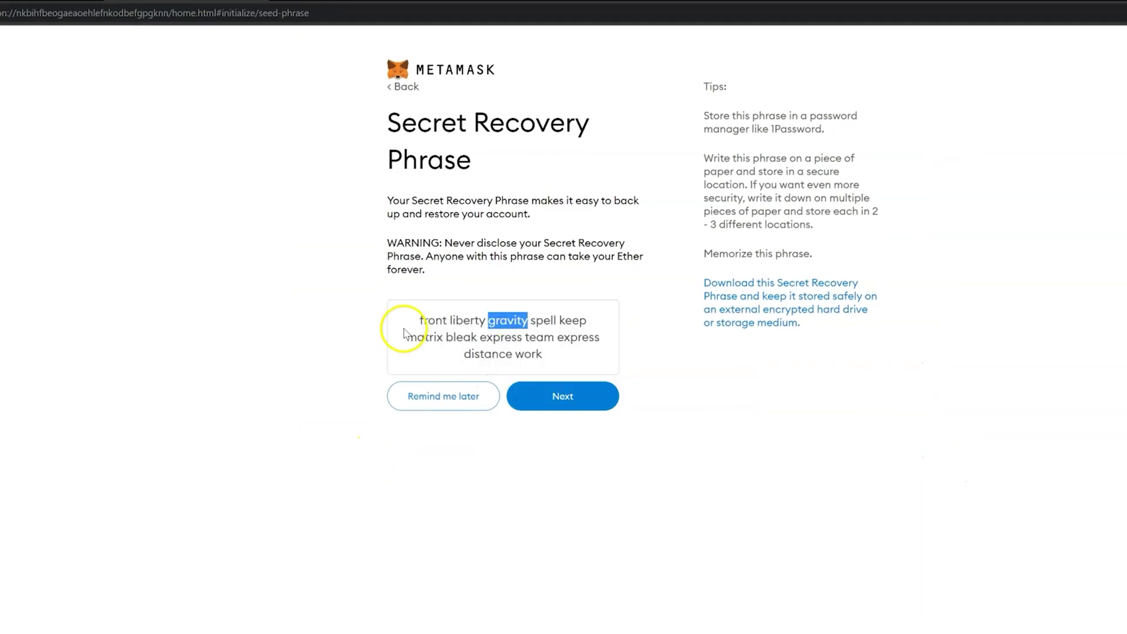
pyautogui.moveTo(404, 332); pyautogui.dragTo(558, 364)
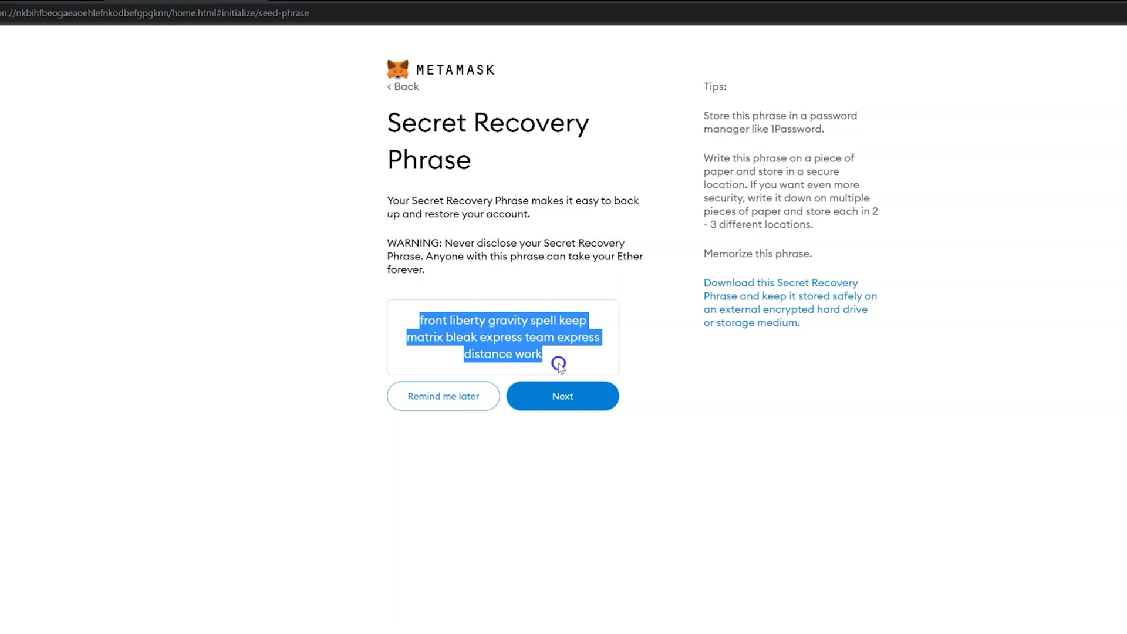
pyautogui.click(558, 466)
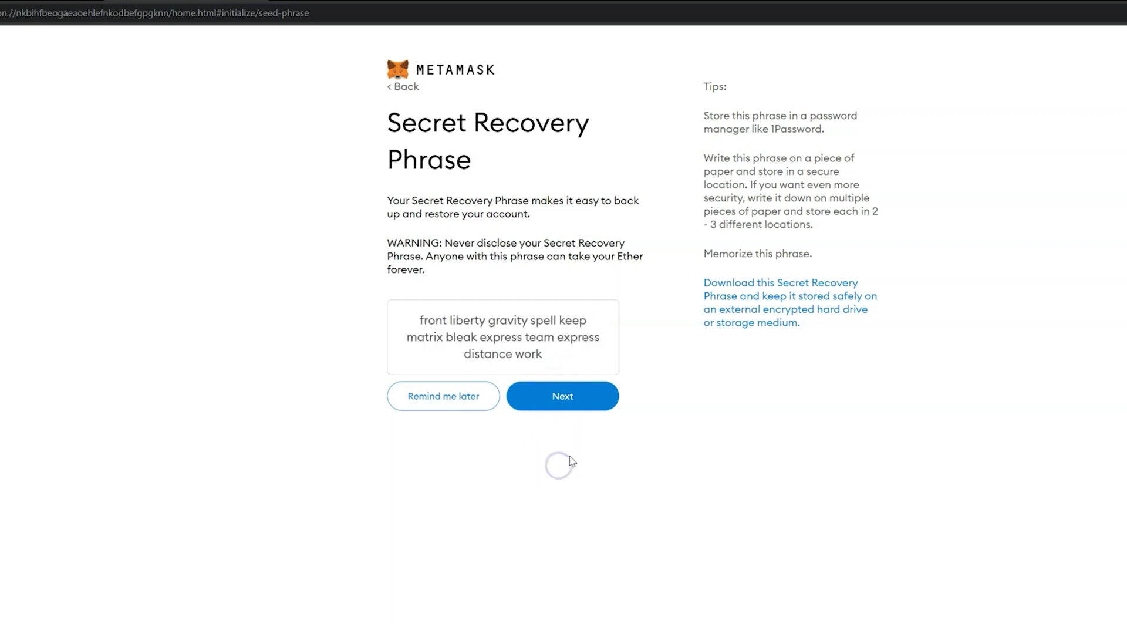
pyautogui.click(557, 398)
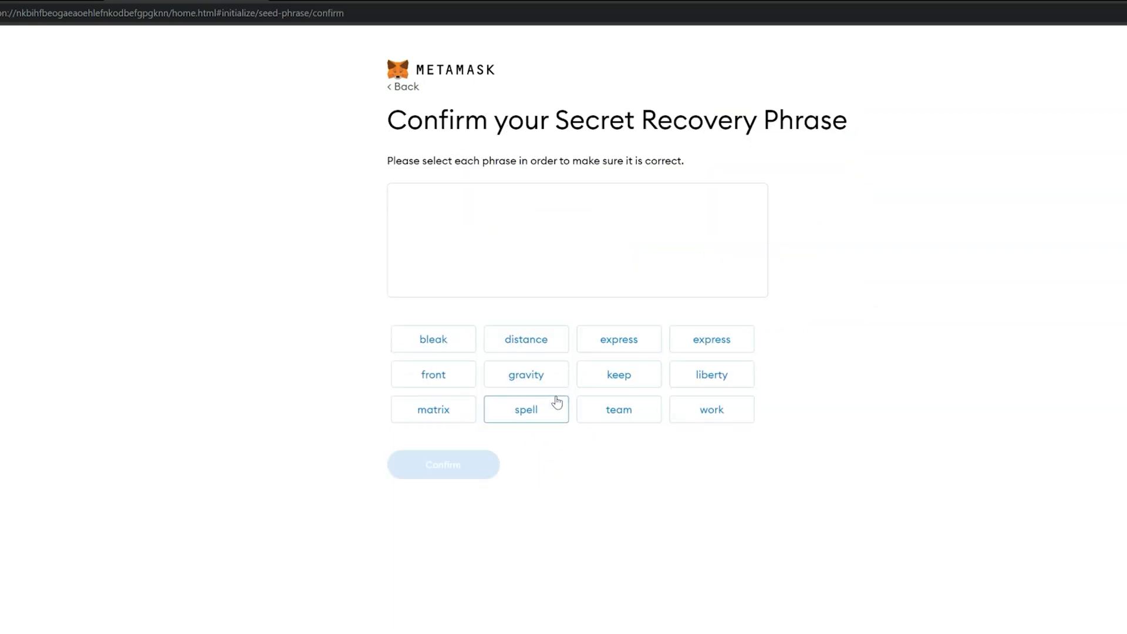
# Step: Select all twelve recovery phrase words in their original order to confirm the phrase
pyautogui.click(427, 376)
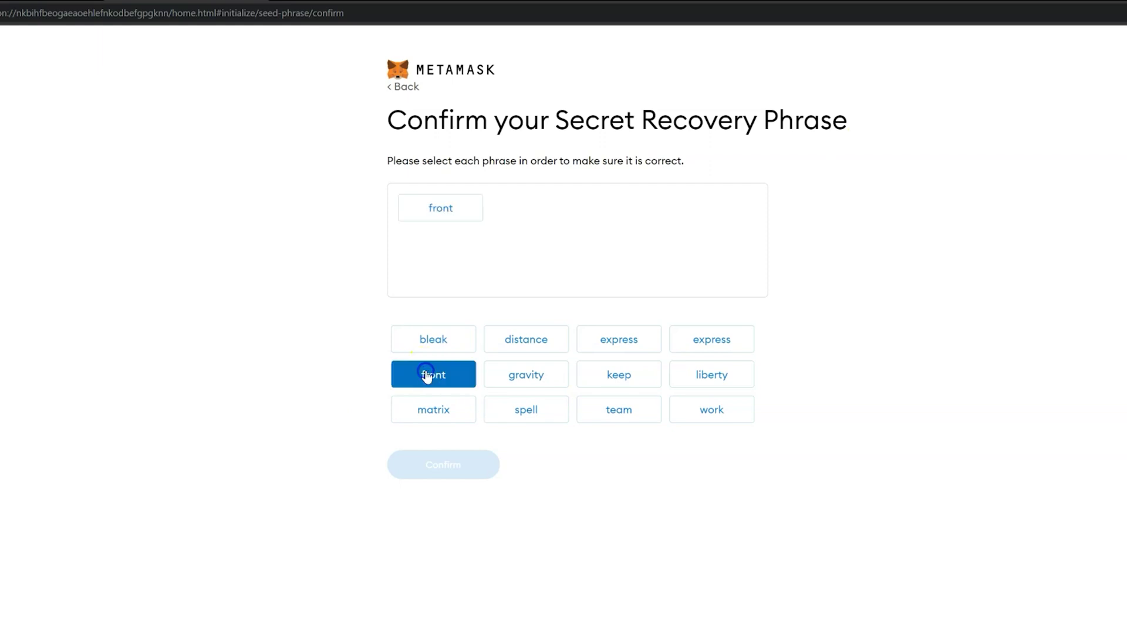
pyautogui.click(703, 374)
pyautogui.click(539, 376)
pyautogui.click(555, 410)
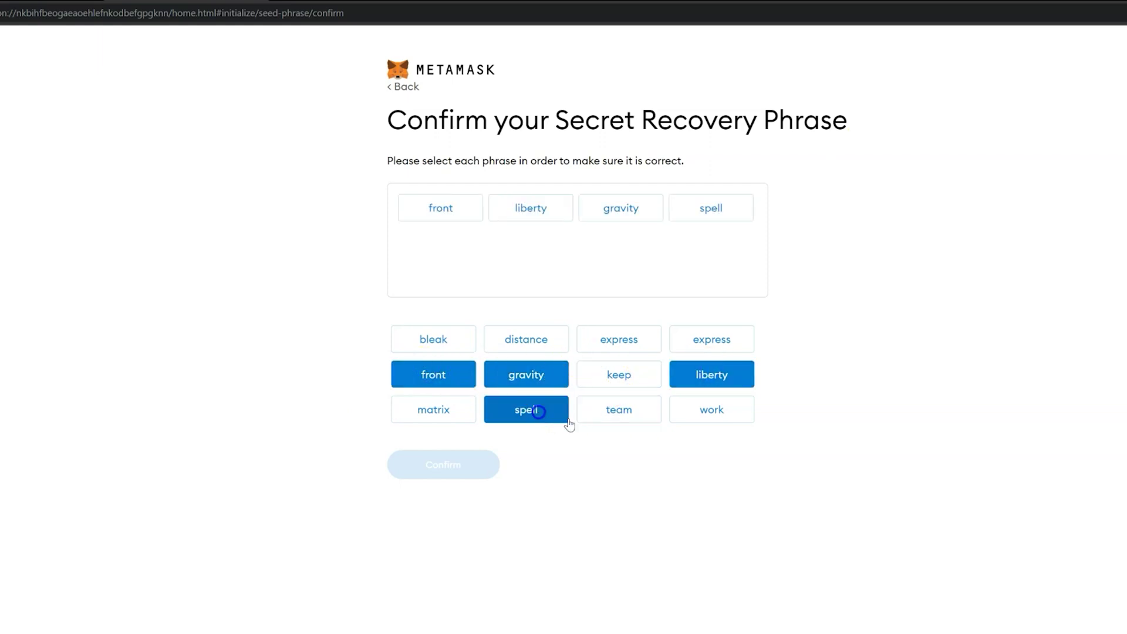
pyautogui.click(589, 374)
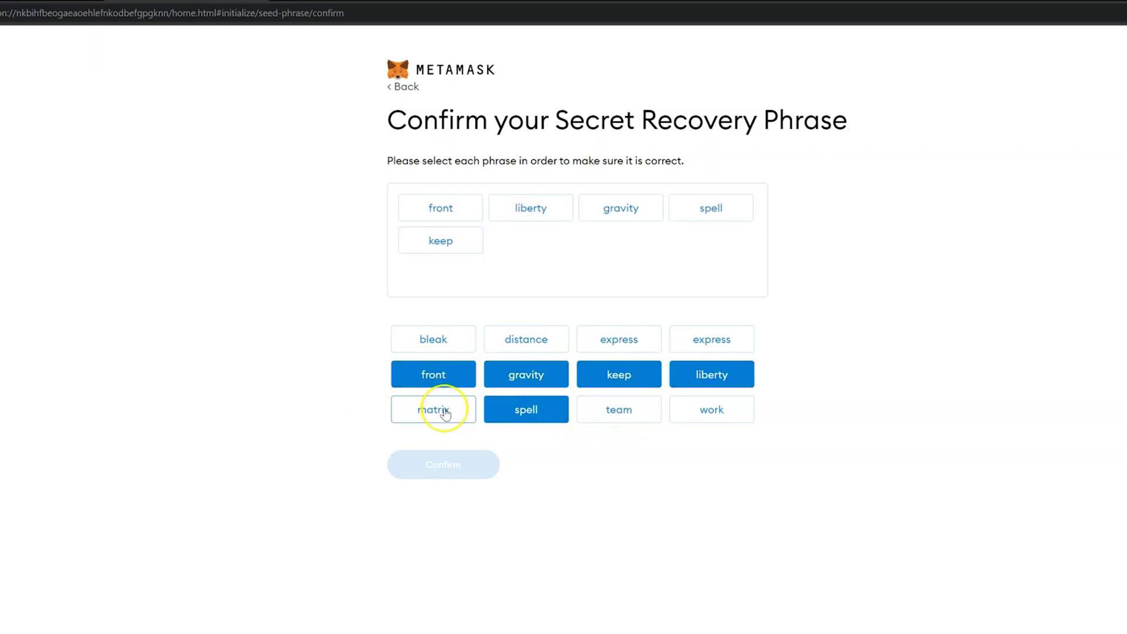
pyautogui.click(443, 412)
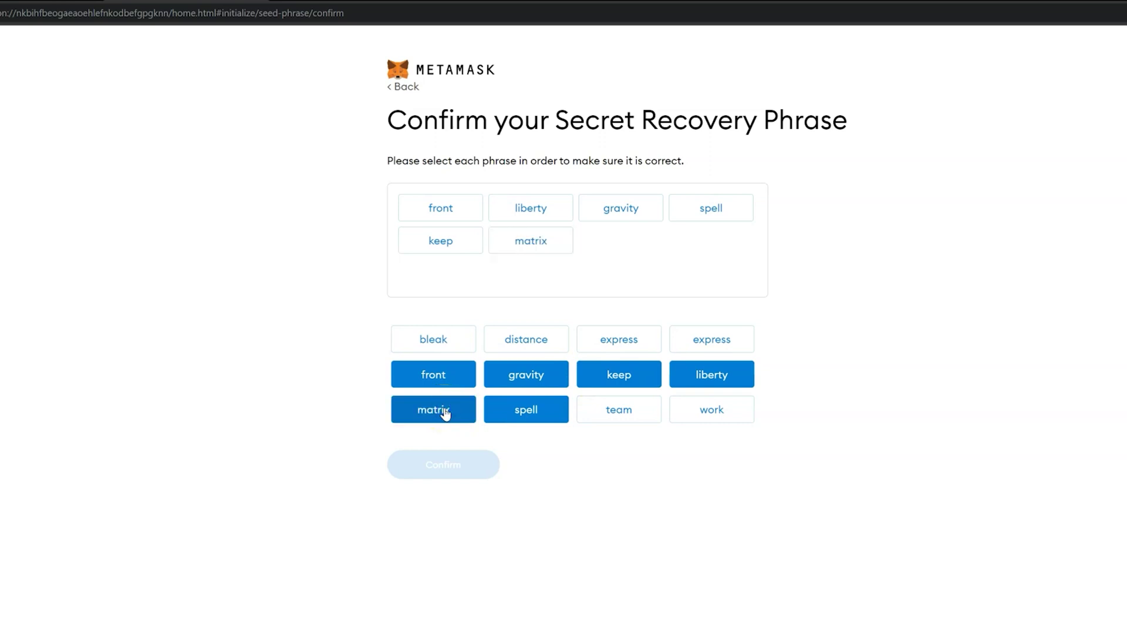
pyautogui.click(452, 344)
pyautogui.click(614, 340)
pyautogui.click(616, 411)
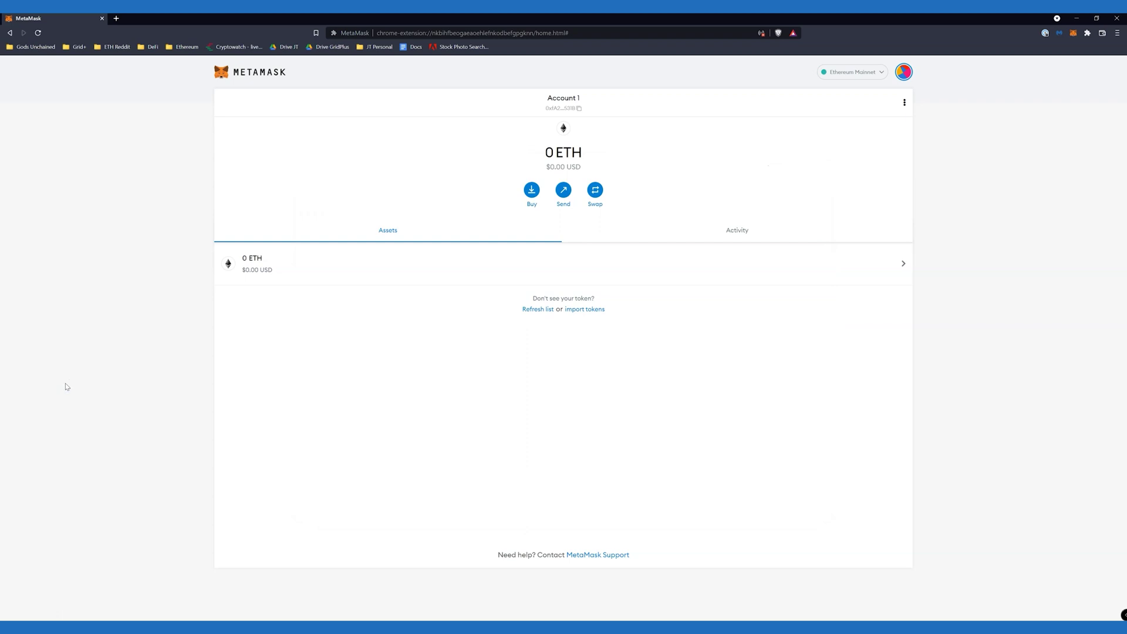
# Step: From the account menu, choose Connect Hardware Wallet and select Lattice1
pyautogui.click(904, 71)
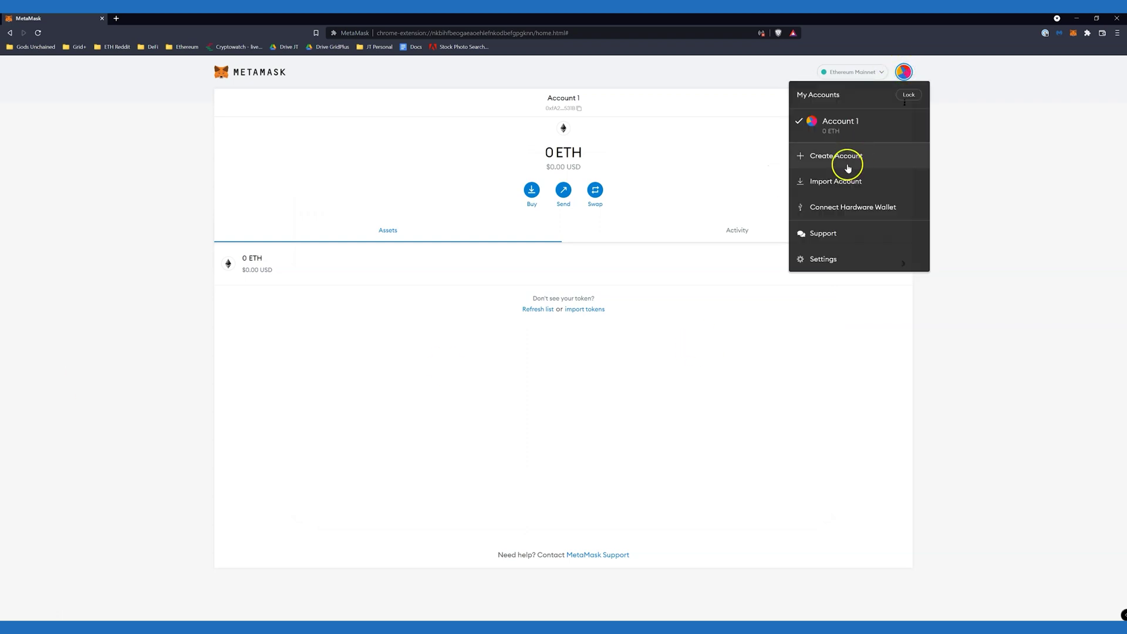
pyautogui.click(869, 209)
pyautogui.click(529, 217)
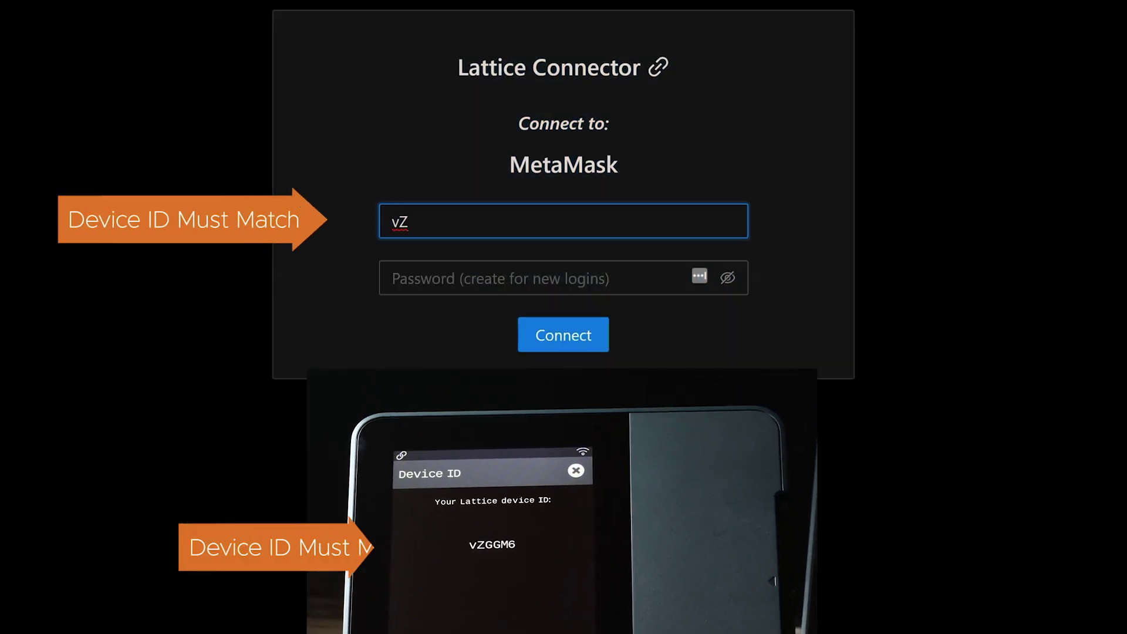
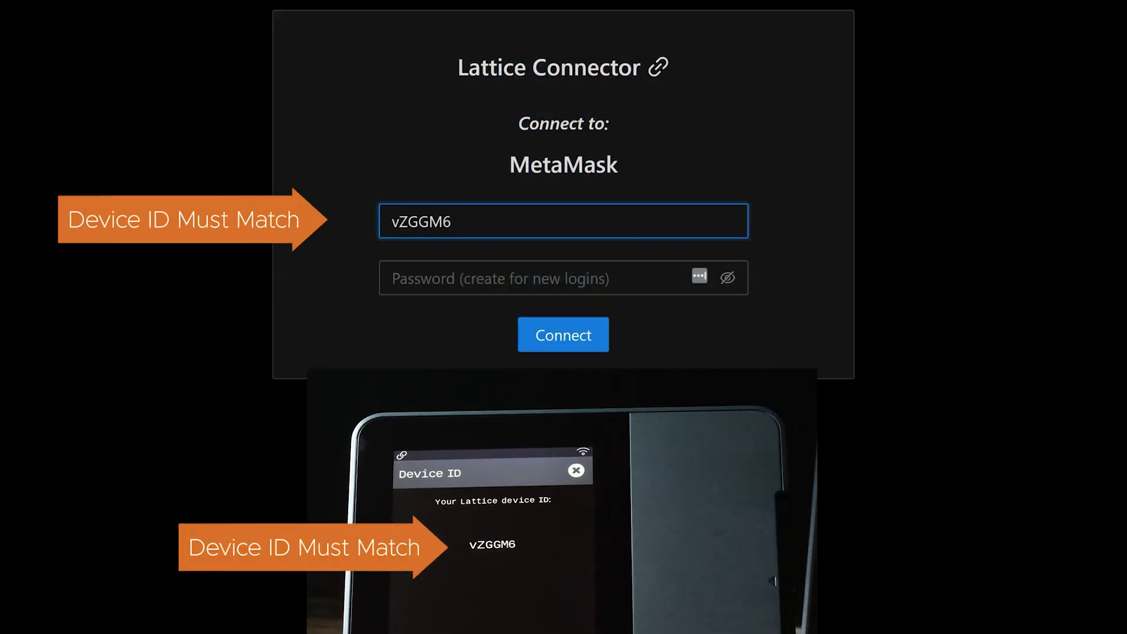
# Step: Log in to Lattice Connector with the device ID and password, then type the pairing code
pyautogui.click(440, 278)
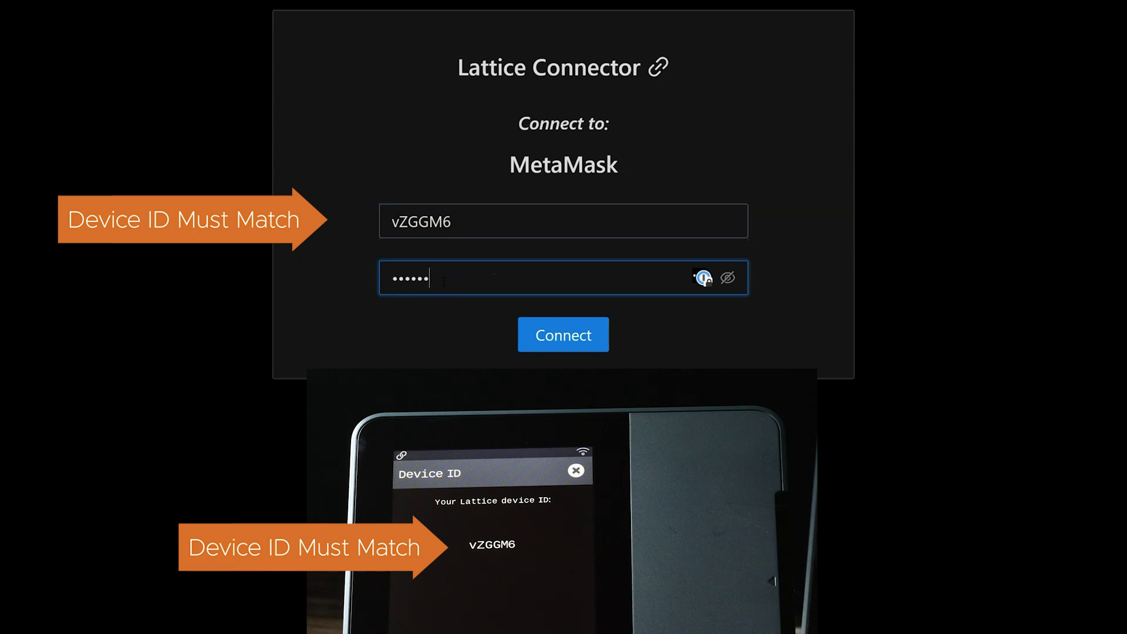
pyautogui.click(573, 334)
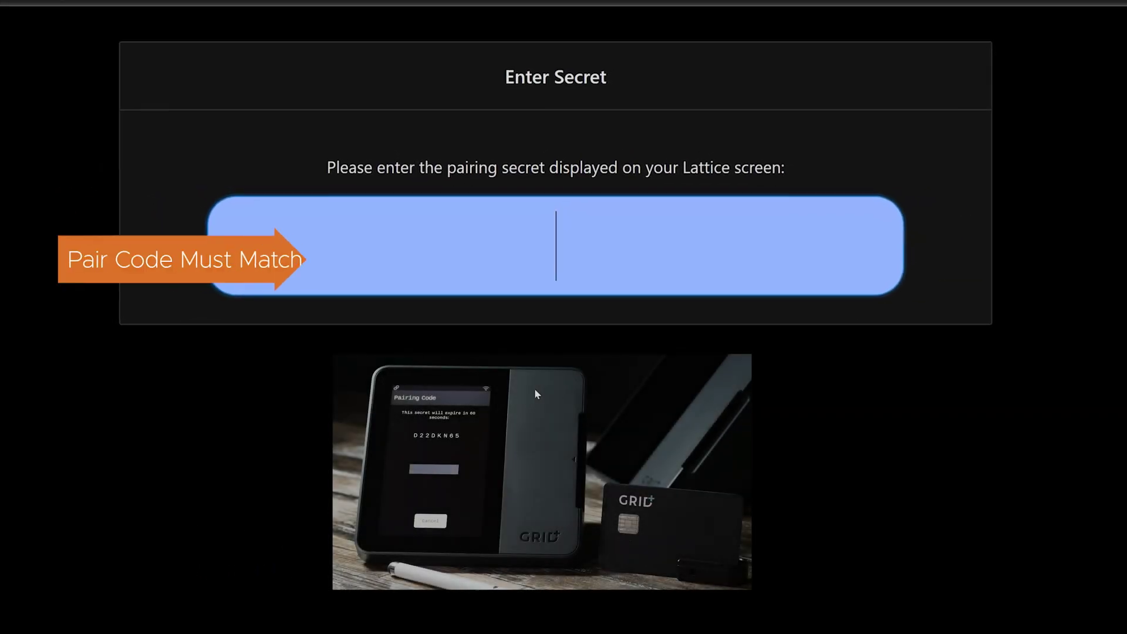
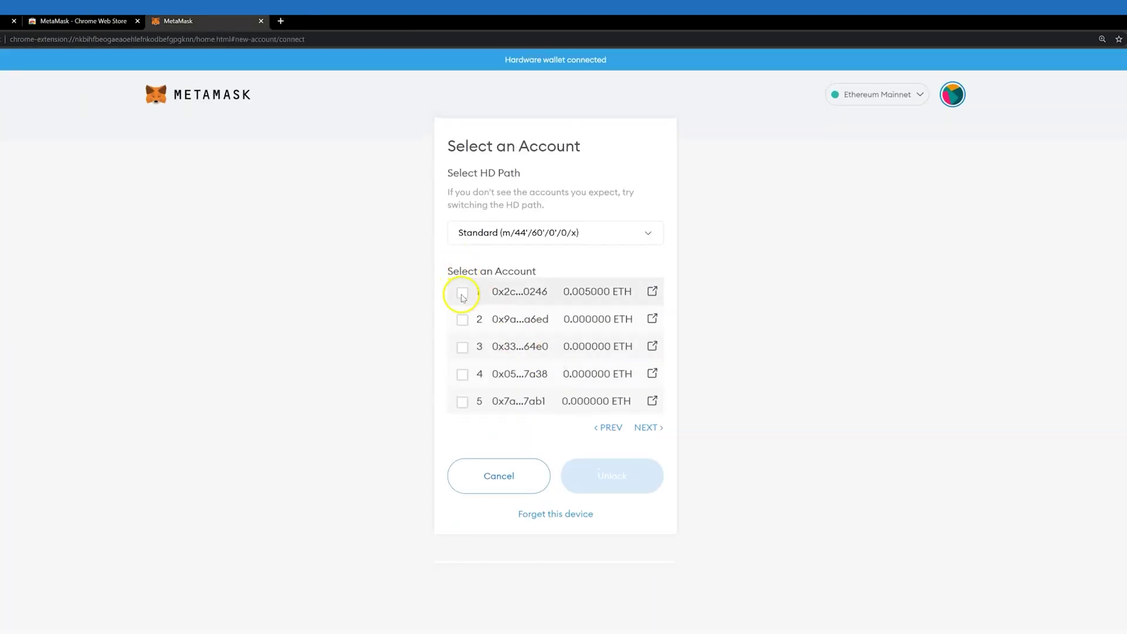
# Step: Select Lattice accounts 1–3 and unlock them to import them into MetaMask
pyautogui.click(463, 292)
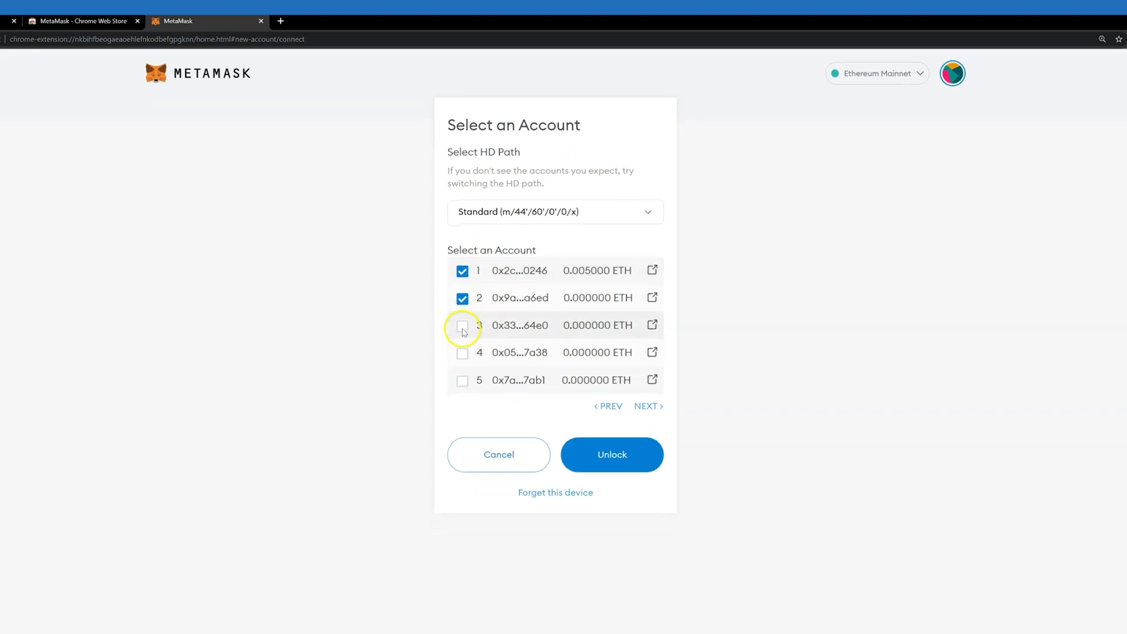
pyautogui.click(610, 450)
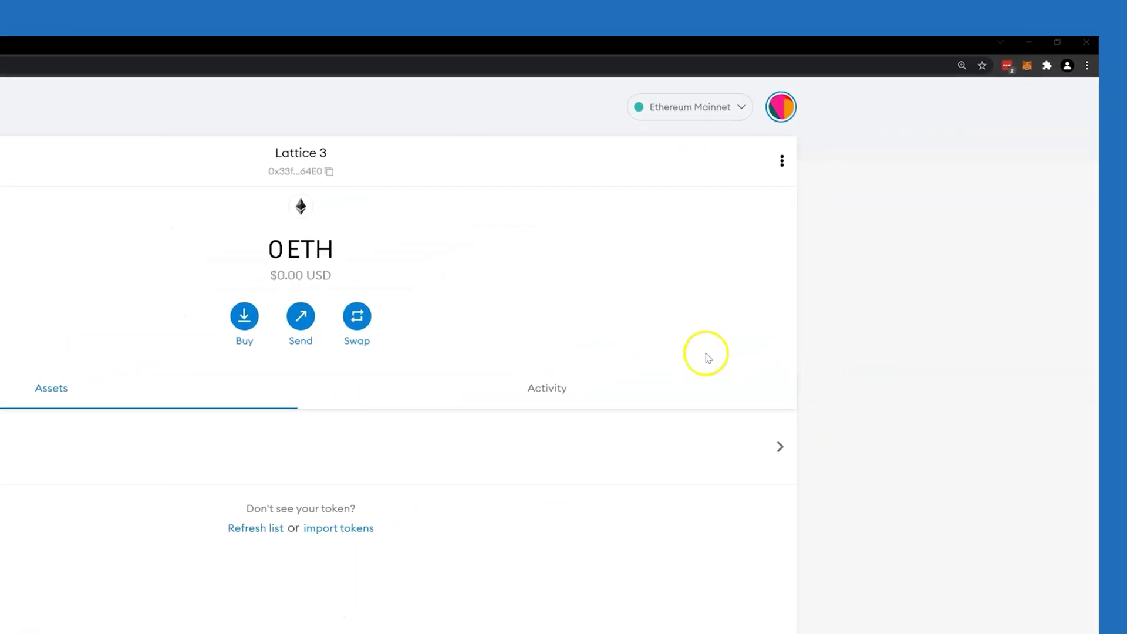
# Step: Open My Accounts and scroll the list to pick Lattice 1
pyautogui.click(782, 116)
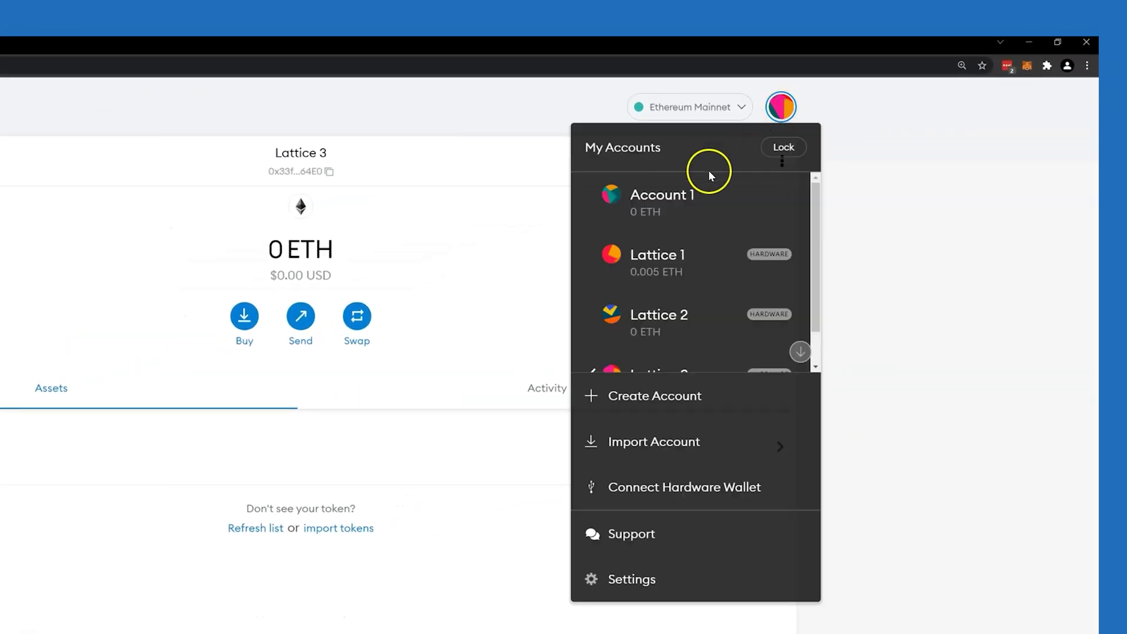
pyautogui.scroll(-2, 706, 228)
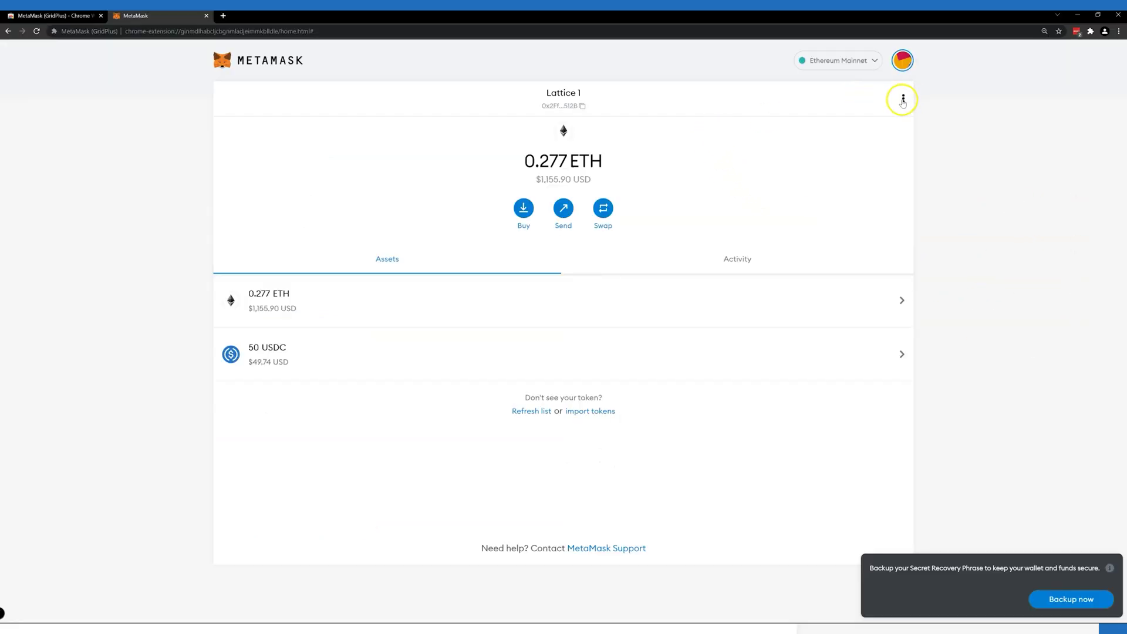
# Step: Open Lattice 1's account details and type 'Bob' as its new name
pyautogui.click(903, 100)
pyautogui.click(894, 152)
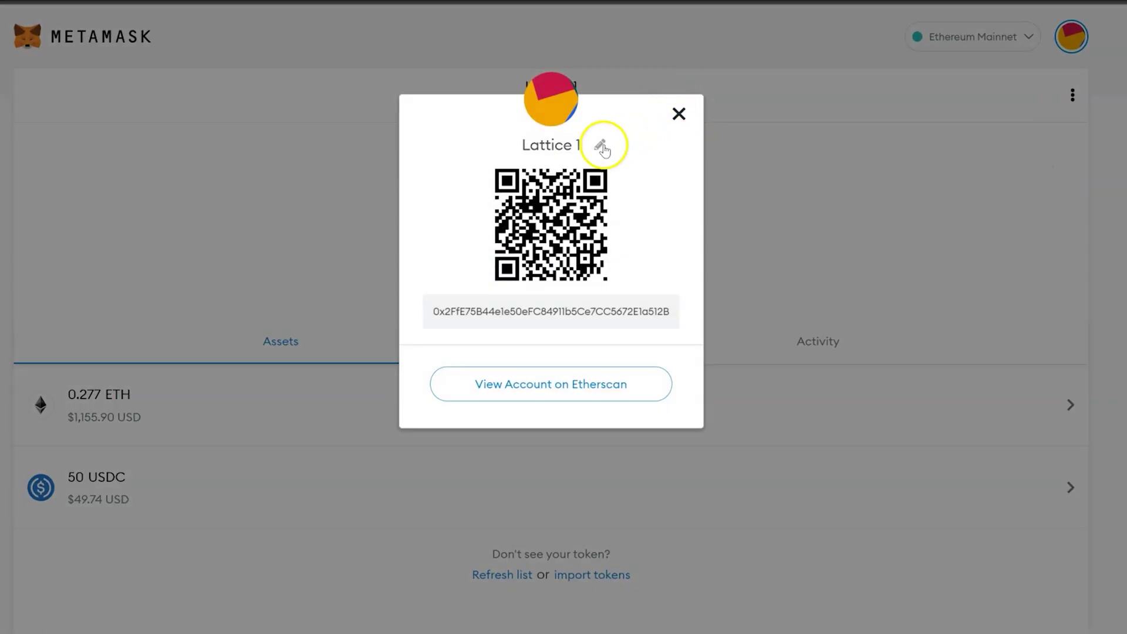
pyautogui.click(601, 146)
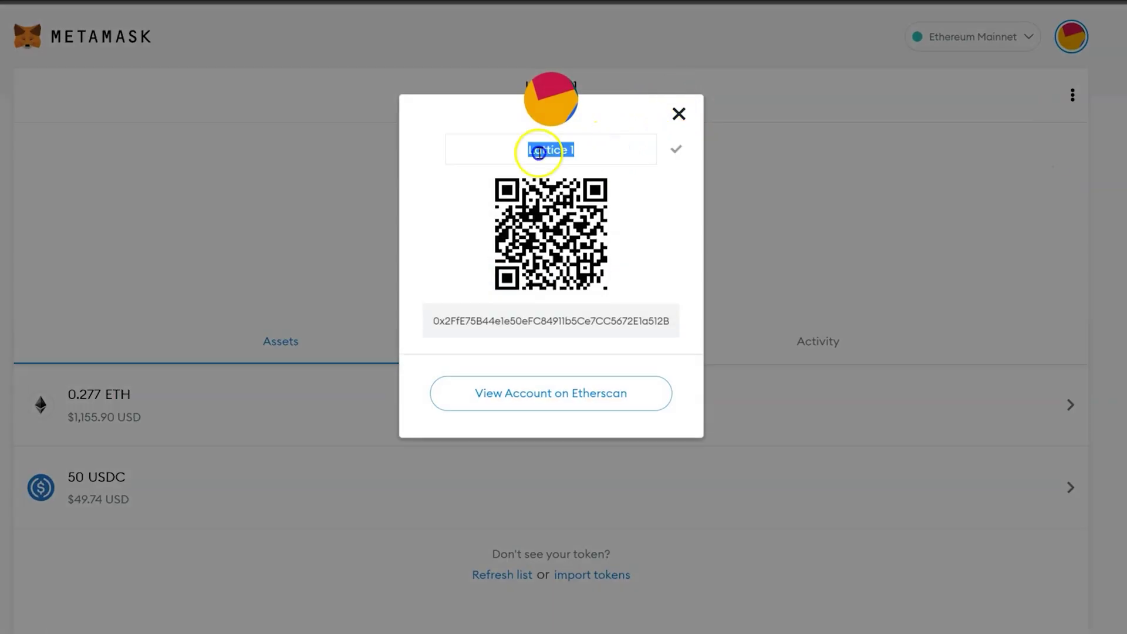
pyautogui.write('Bob')
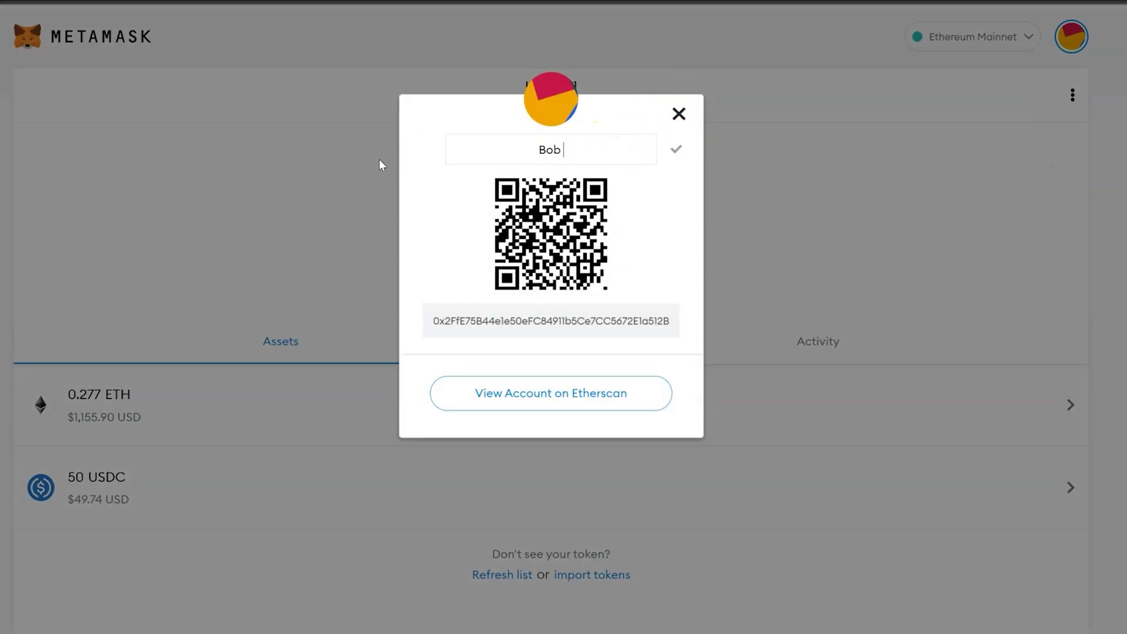